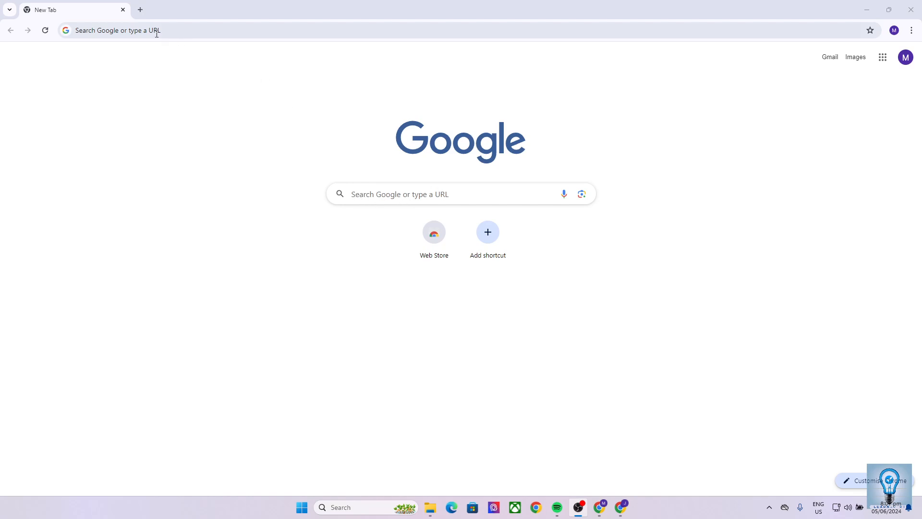
# Search the web for "google docs" and open the Google Docs document home page from its overview site
pyautogui.click(121, 29)
pyautogui.write('google docs')
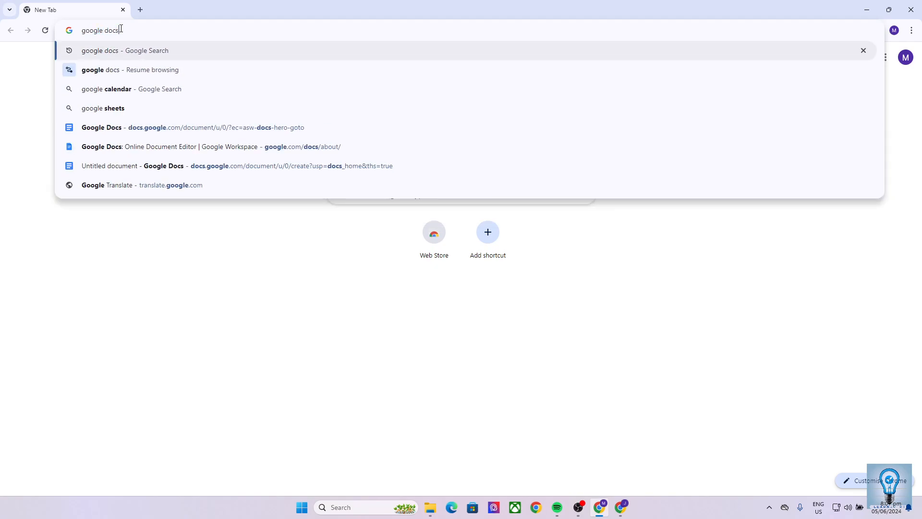
pyautogui.press('Return')
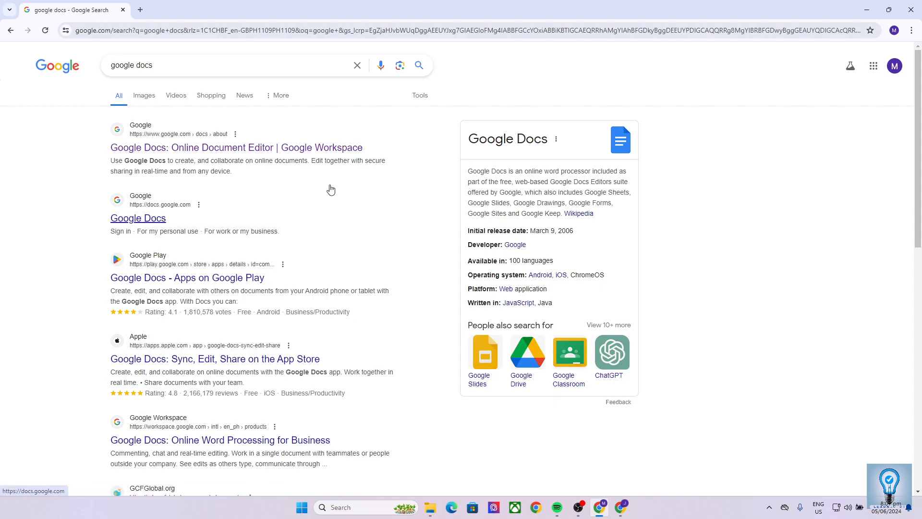
pyautogui.click(188, 147)
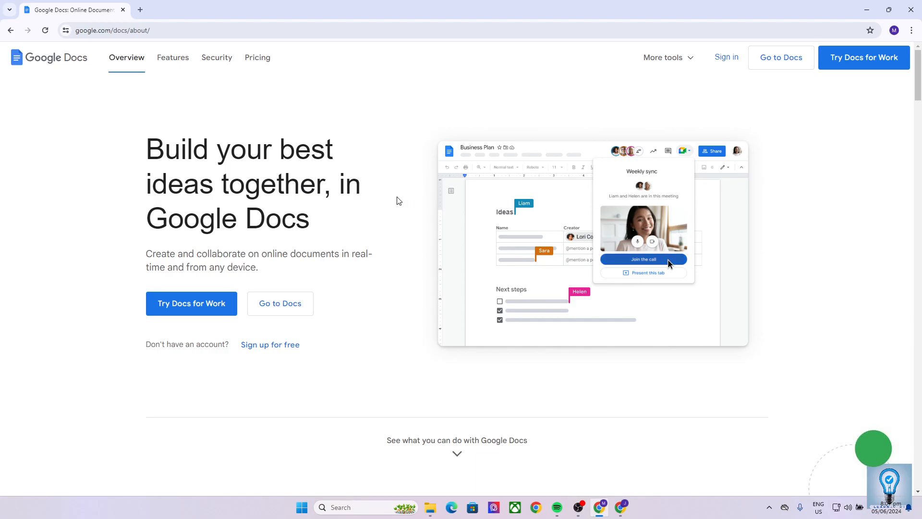
pyautogui.click(268, 303)
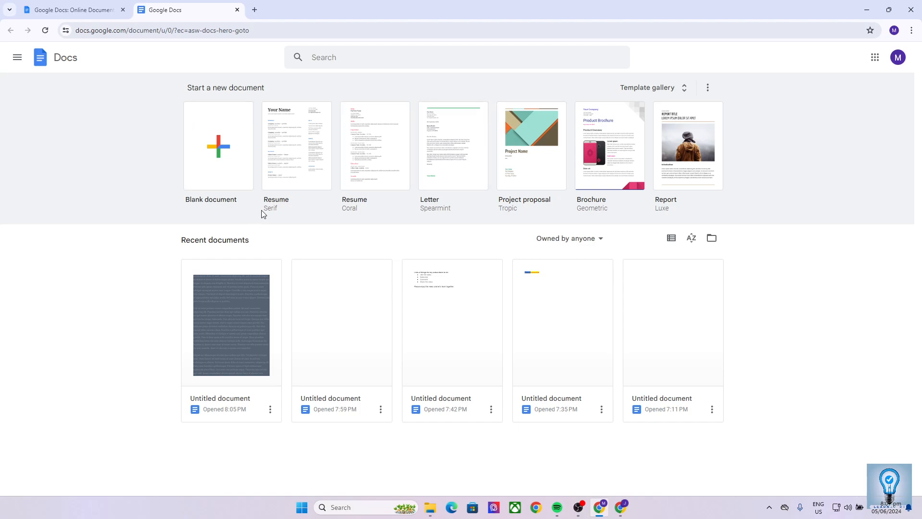
# Create a blank document and paste the copied Lorem ipsum paragraphs into it
pyautogui.click(226, 152)
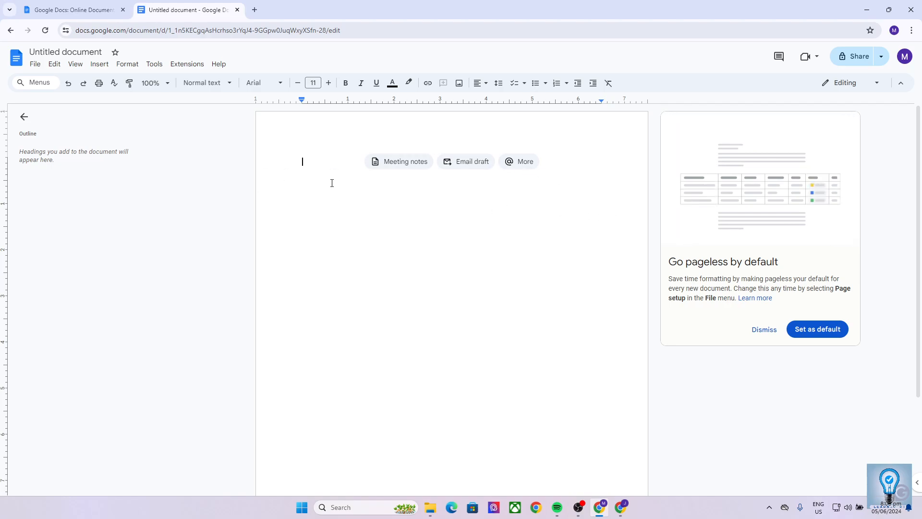
pyautogui.hotkey('ctrl', 'v')
pyautogui.scroll(1, 456, 217)
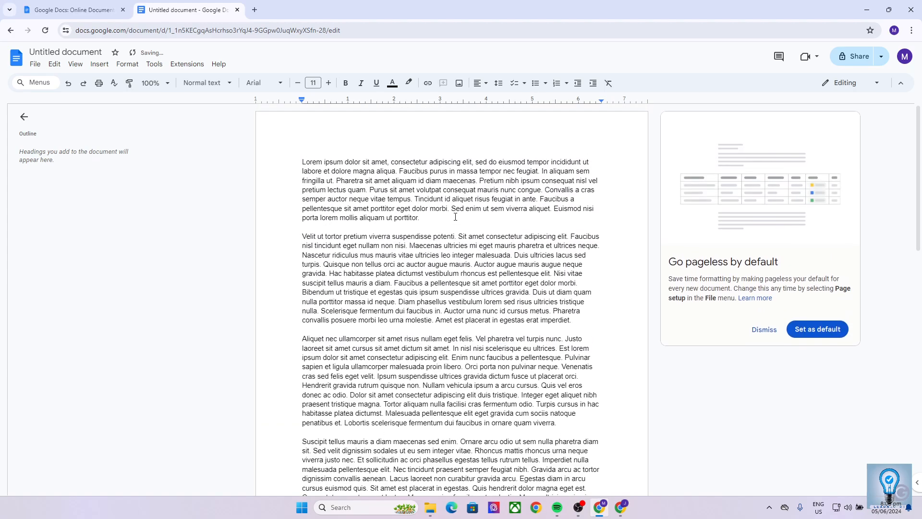
pyautogui.click(456, 217)
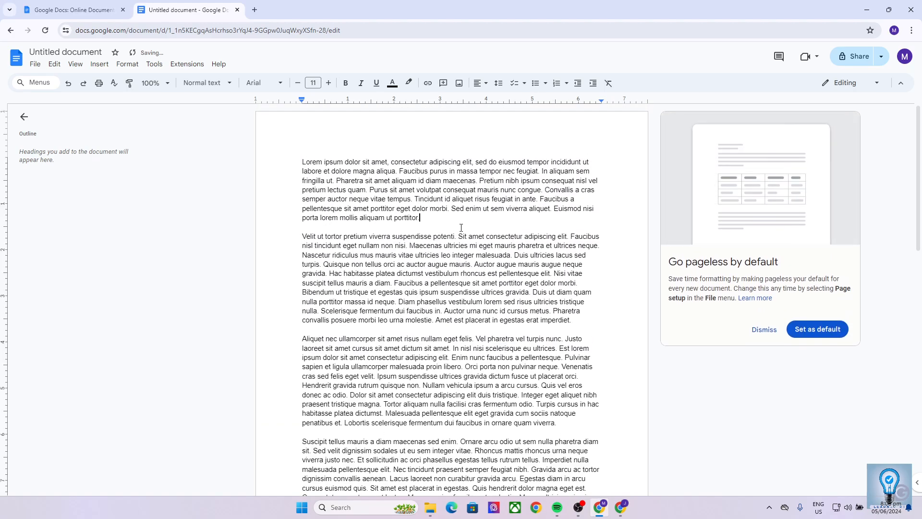
pyautogui.moveTo(302, 162); pyautogui.dragTo(338, 201)
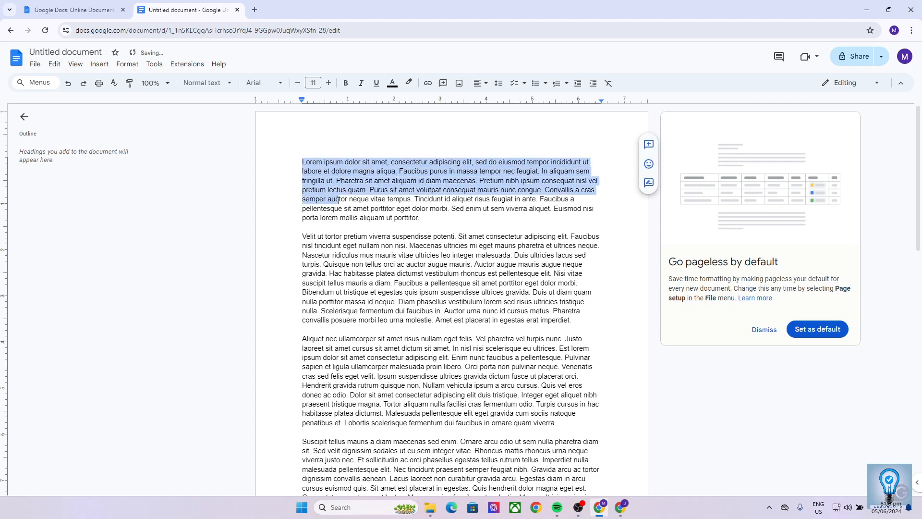
pyautogui.doubleClick(377, 200)
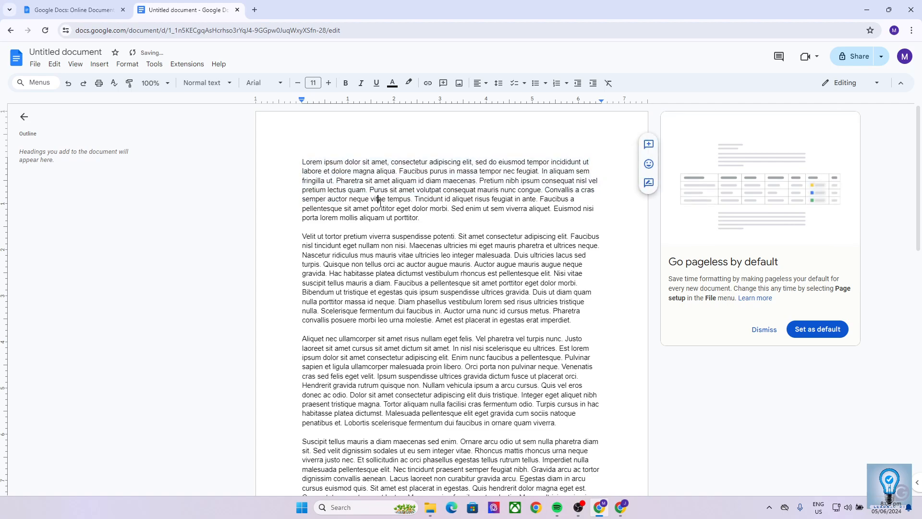
pyautogui.click(367, 190)
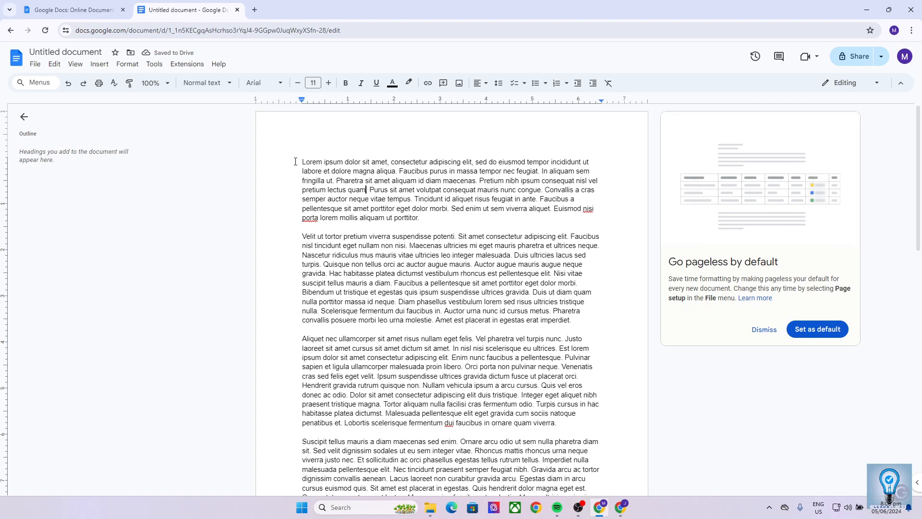
pyautogui.moveTo(445, 221); pyautogui.dragTo(295, 162)
pyautogui.click(350, 194)
pyautogui.scroll(-7, 517, 410)
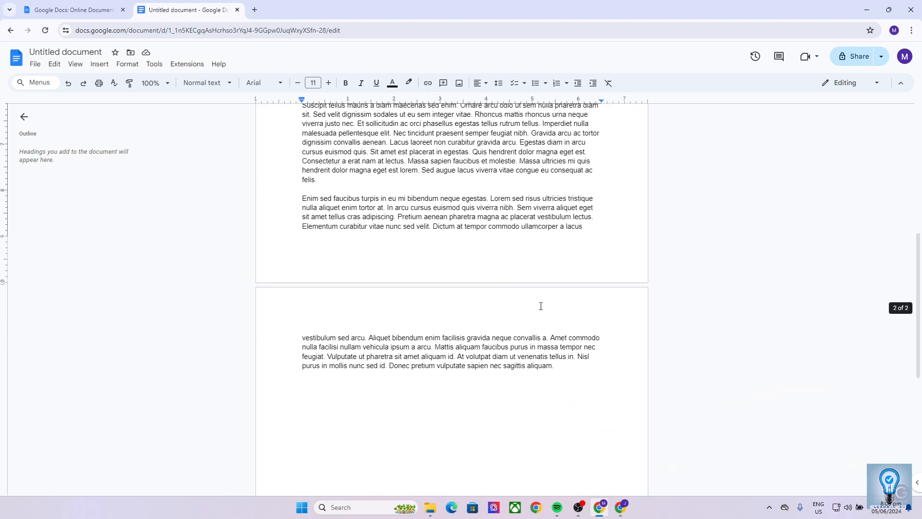
pyautogui.scroll(5, 383, 205)
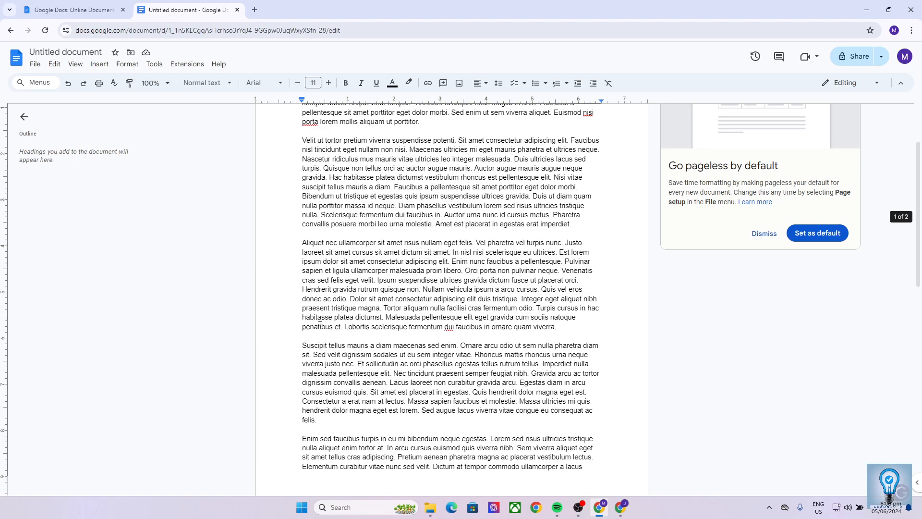
pyautogui.scroll(2, 383, 206)
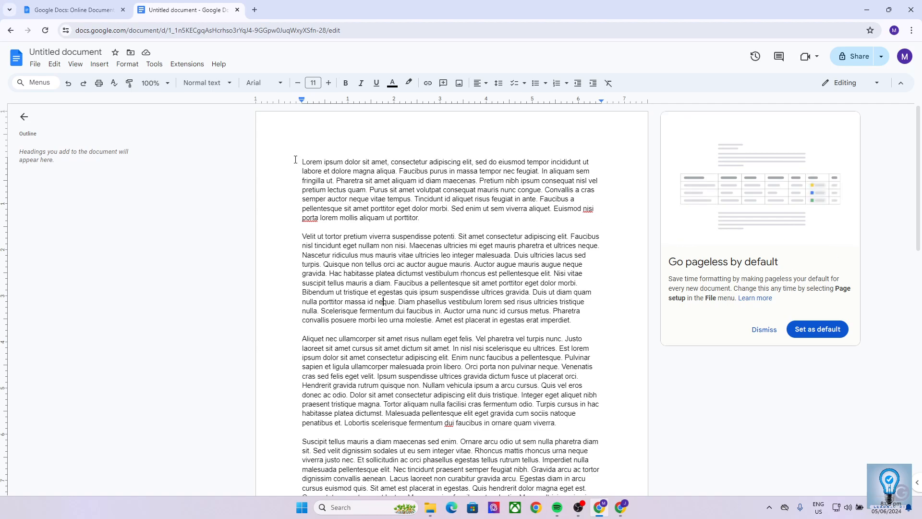
pyautogui.moveTo(297, 162); pyautogui.dragTo(470, 422)
pyautogui.click(452, 399)
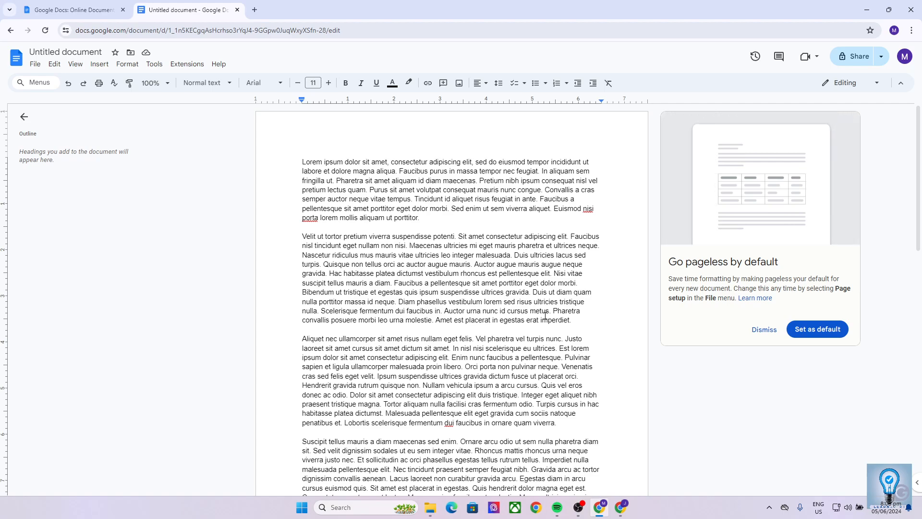
pyautogui.hotkey('ctrl', 'a')
pyautogui.click(545, 315)
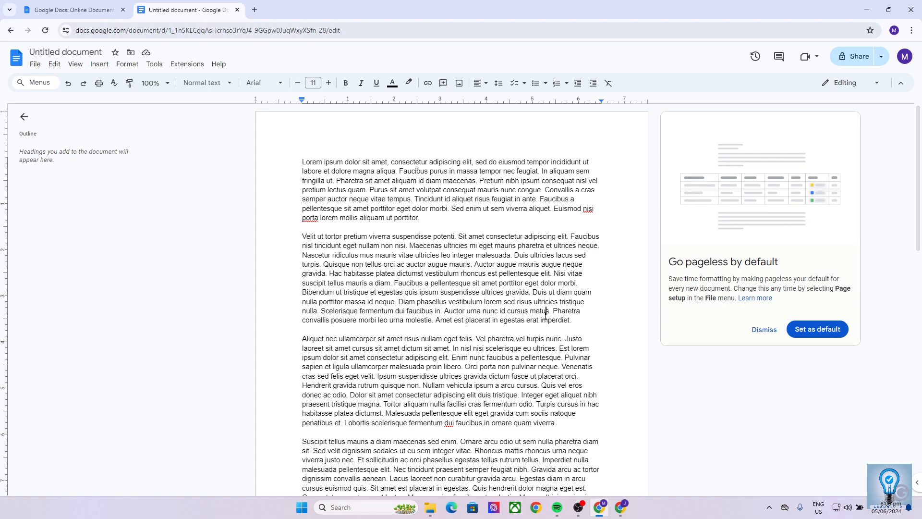
# Select the entire document text and apply a custom line spacing of 3
pyautogui.hotkey('ctrl', 'a')
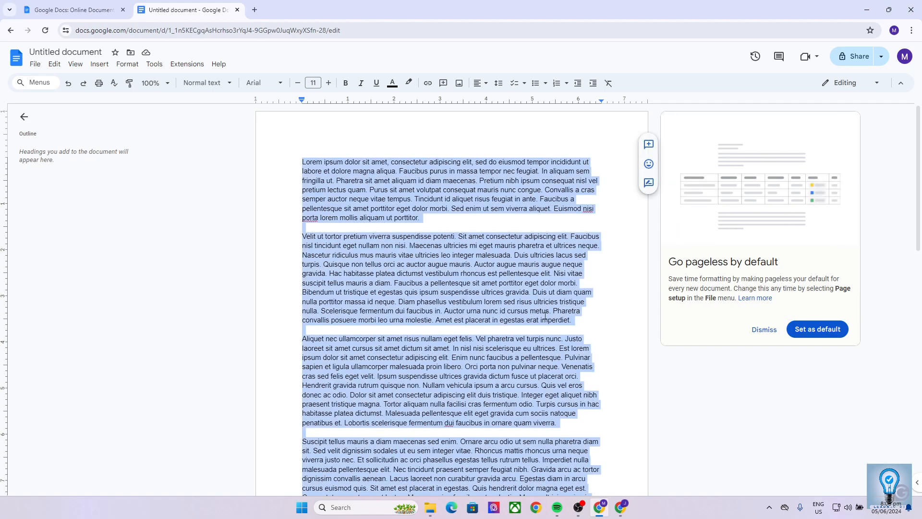
pyautogui.scroll(-8, 411, 298)
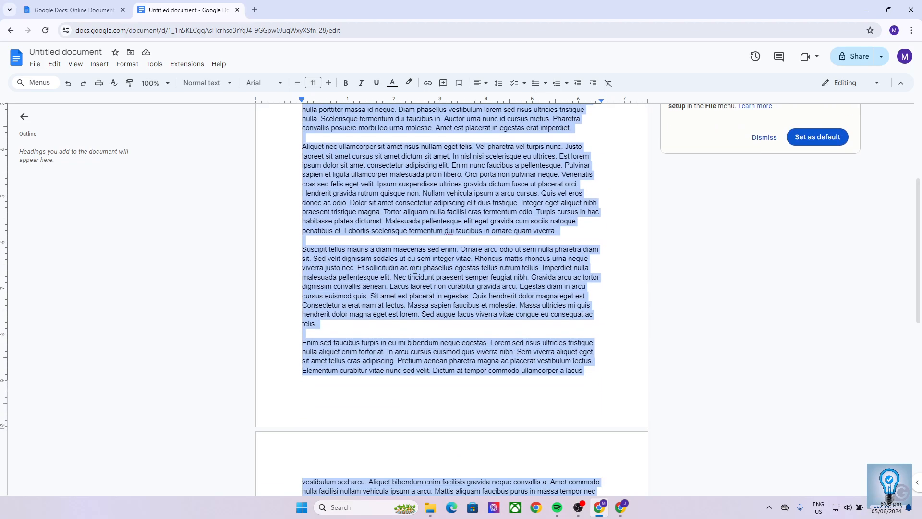
pyautogui.scroll(8, 441, 283)
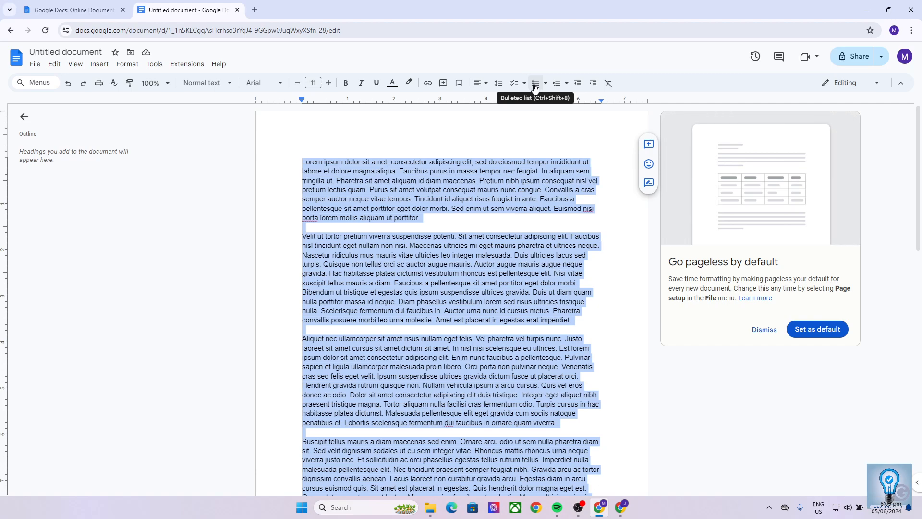
pyautogui.click(498, 83)
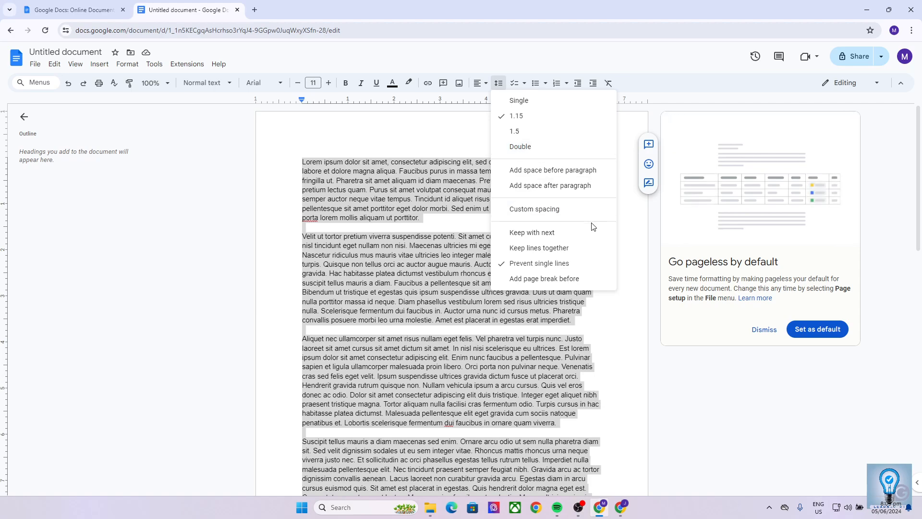
pyautogui.click(541, 213)
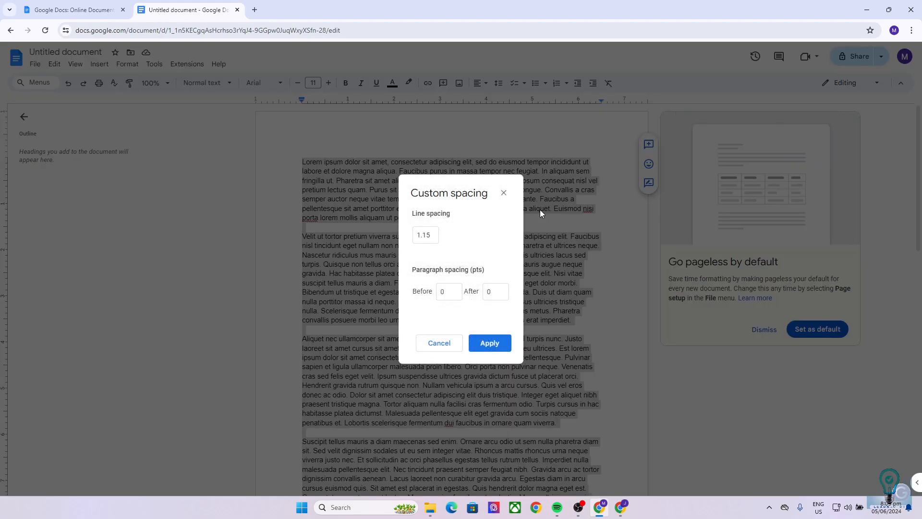
pyautogui.doubleClick(431, 233)
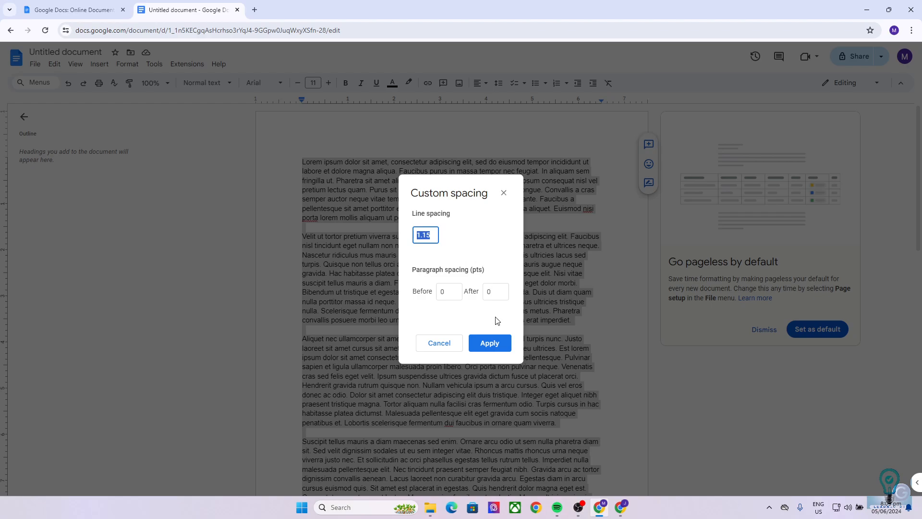
pyautogui.write('3')
pyautogui.click(501, 344)
pyautogui.click(501, 344)
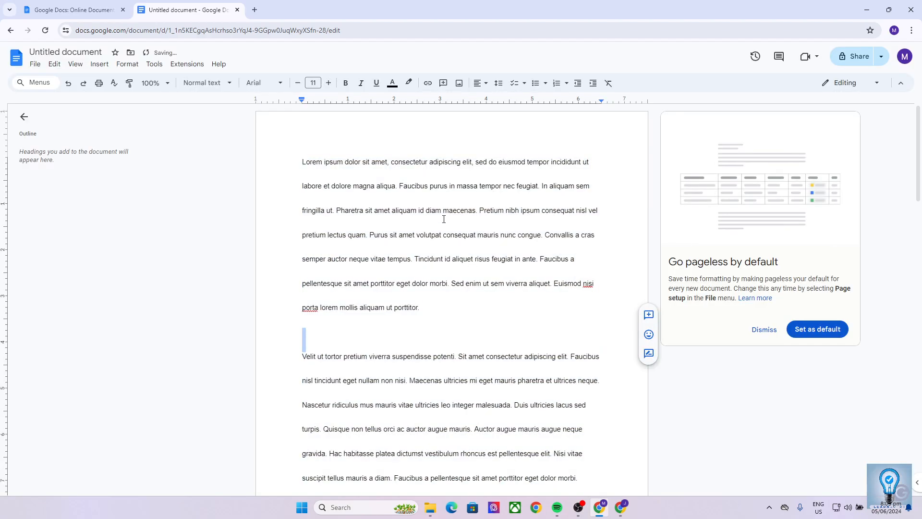
pyautogui.scroll(-3, 391, 196)
pyautogui.click(412, 211)
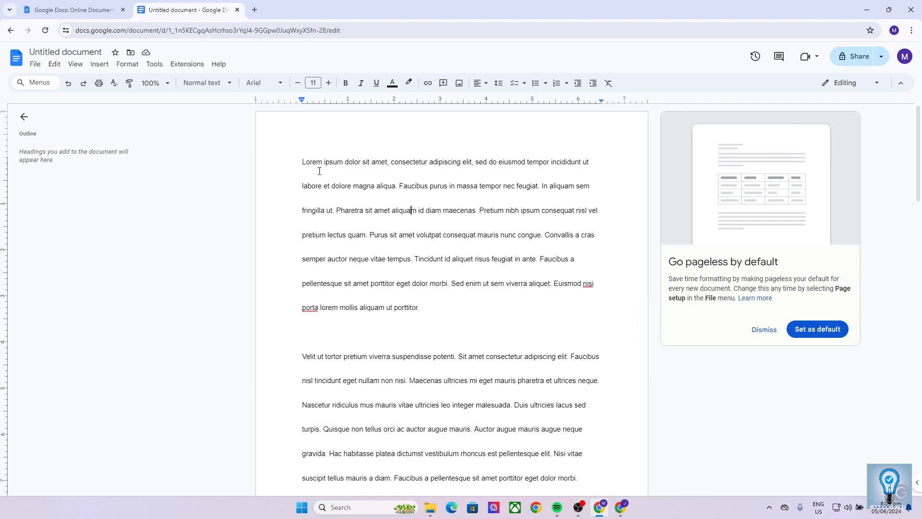
pyautogui.scroll(-9, 419, 282)
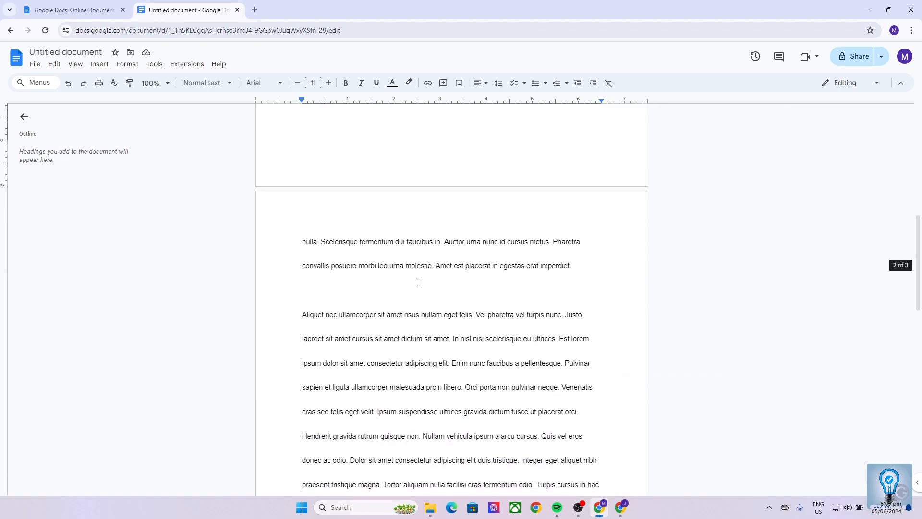
# Set the line spacing of the entire document text to 1.5 and clear the selection
pyautogui.hotkey('ctrl', 'a')
pyautogui.scroll(9, 419, 282)
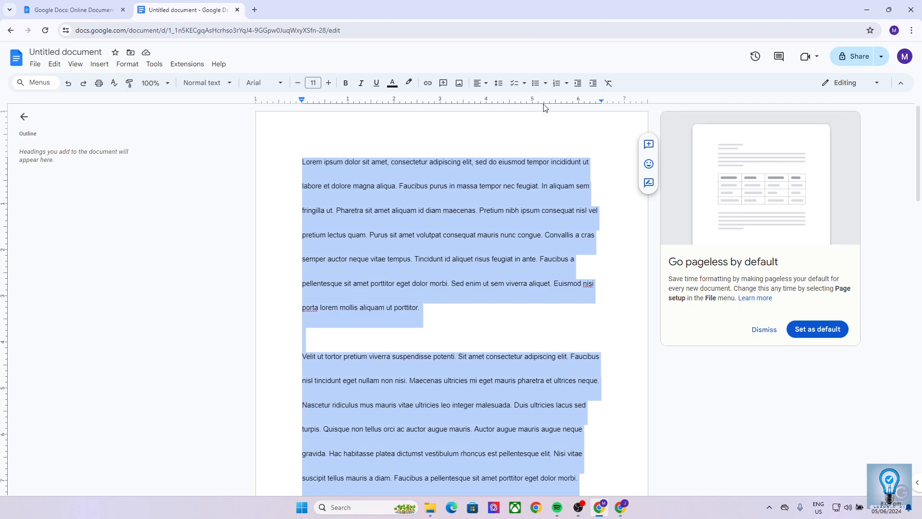
pyautogui.click(501, 83)
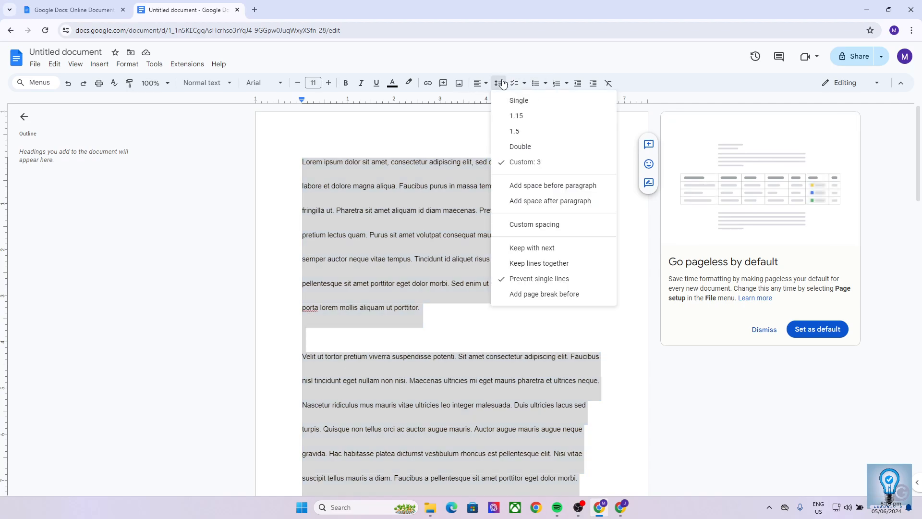
pyautogui.click(541, 132)
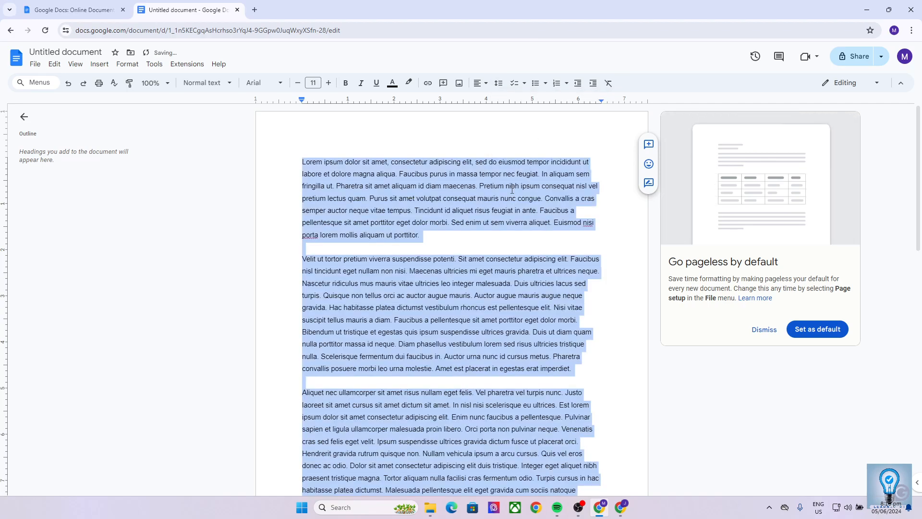
pyautogui.click(511, 186)
pyautogui.scroll(-4, 491, 257)
pyautogui.scroll(4, 491, 258)
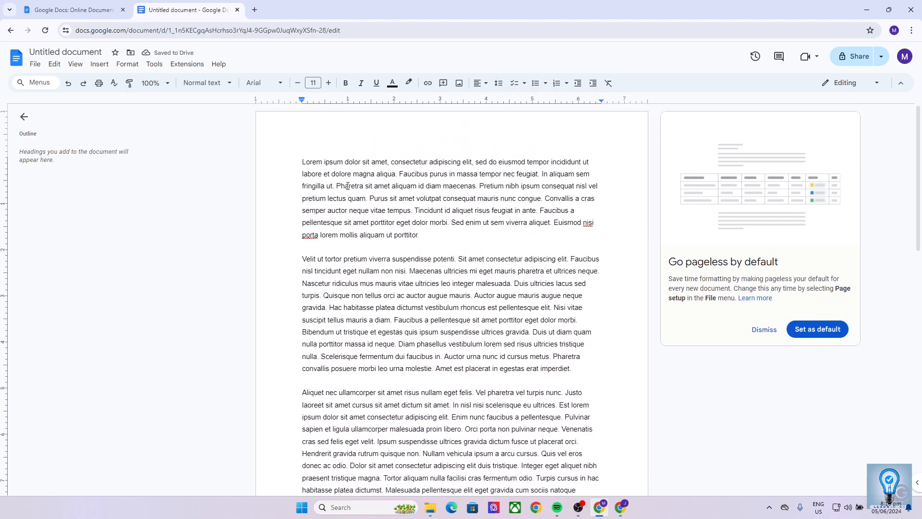